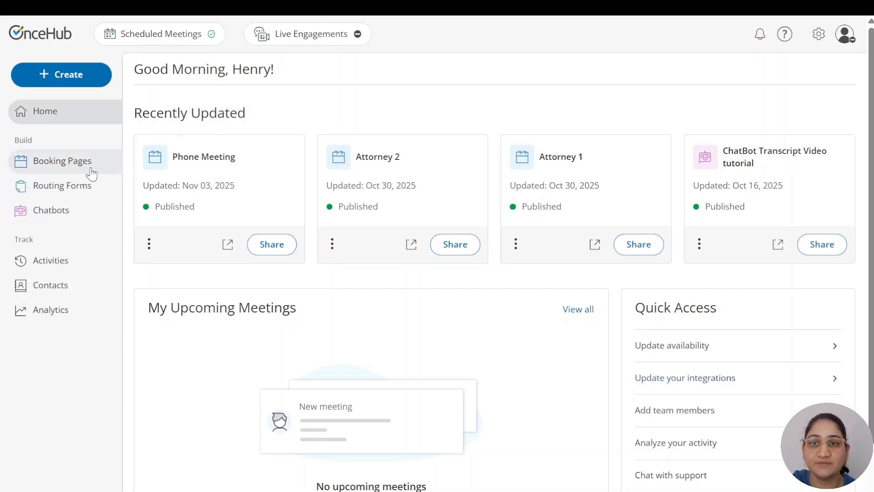
Step: Open the Booking forms editor from the booking pages setup and review the Default booking form
{"action": "left_click", "coordinate": [64, 162]}
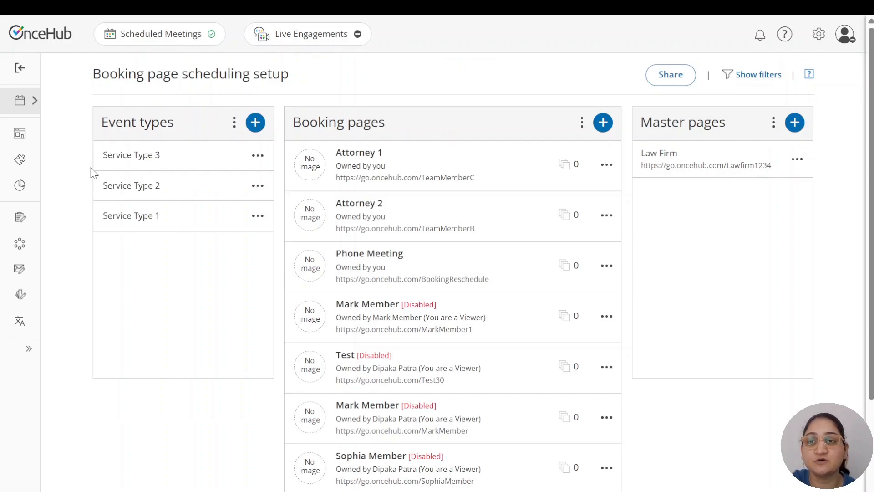
{"action": "mouse_move", "coordinate": [28, 145]}
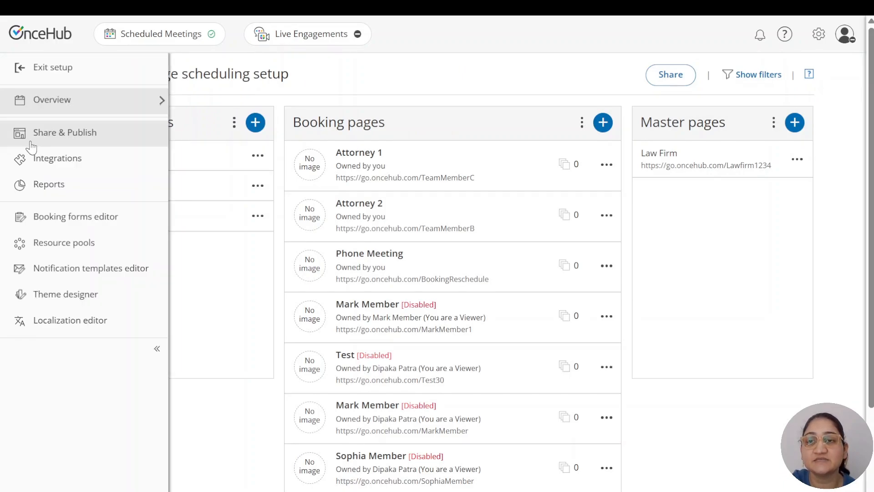
{"action": "left_click", "coordinate": [36, 218]}
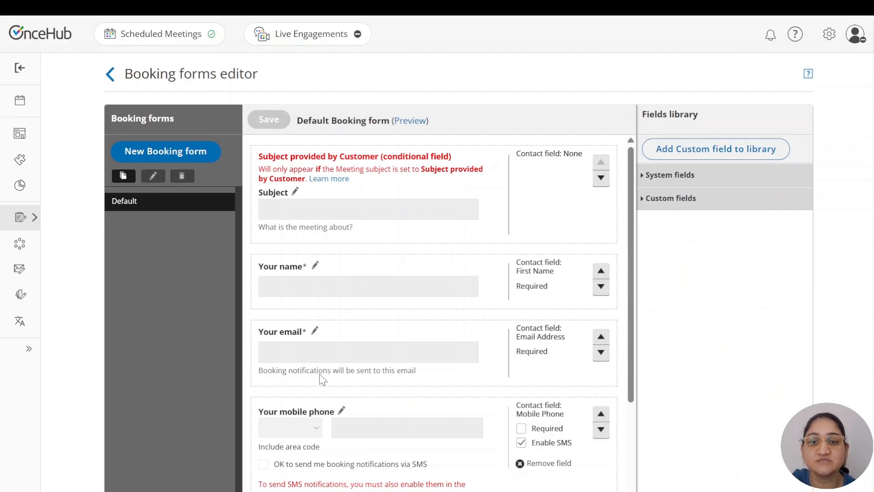
{"action": "scroll", "coordinate": [318, 417], "scroll_direction": "down", "scroll_amount": 3}
{"action": "scroll", "coordinate": [318, 416], "scroll_direction": "up", "scroll_amount": 3}
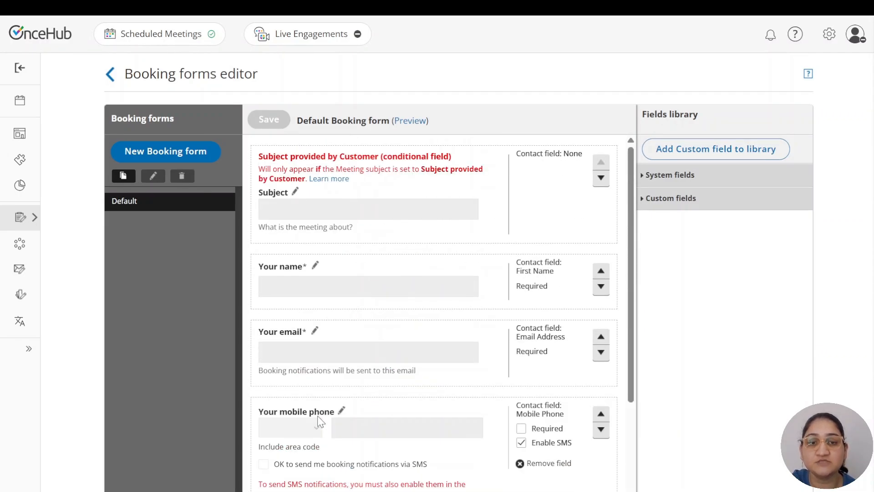
Step: Create a new booking form named "Initial investment meeting"
{"action": "left_click", "coordinate": [163, 153]}
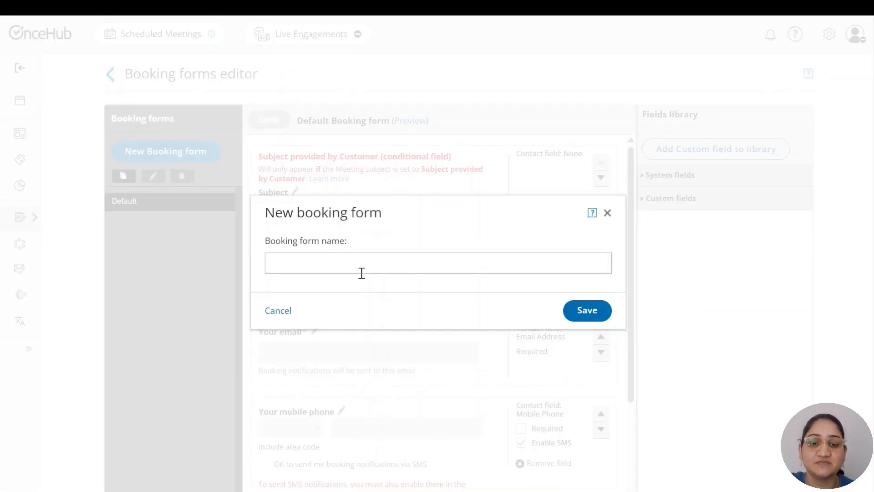
{"action": "type", "text": "Initial "}
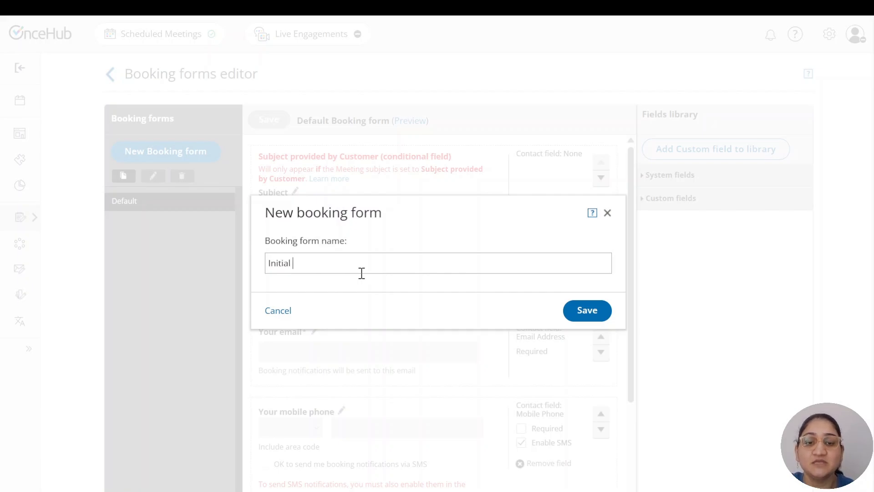
{"action": "type", "text": "investm"}
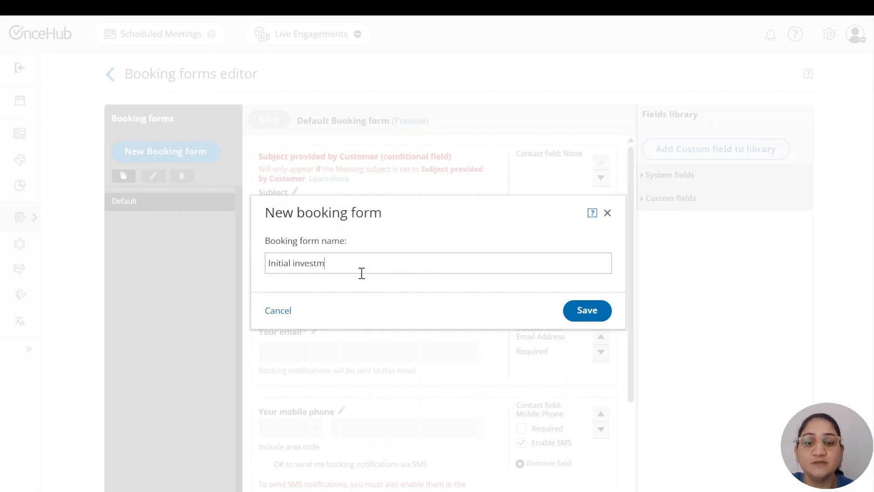
{"action": "type", "text": "ent meeti"}
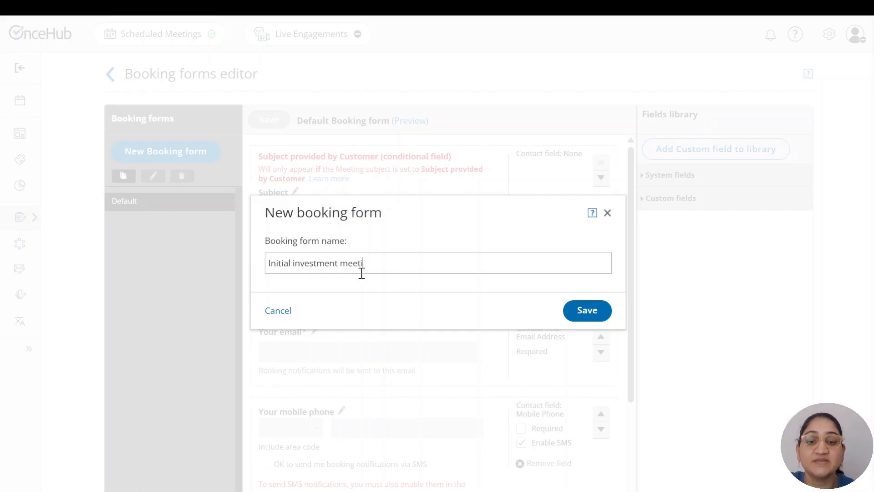
{"action": "type", "text": "ng"}
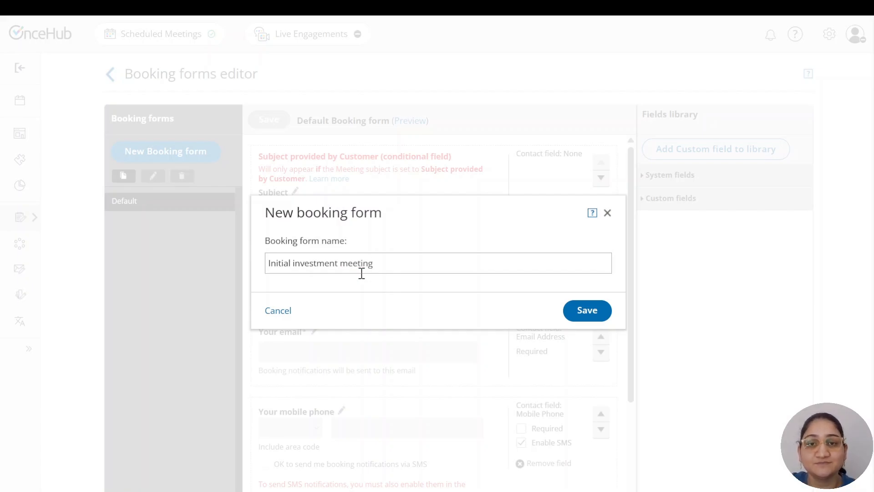
{"action": "left_click", "coordinate": [575, 314]}
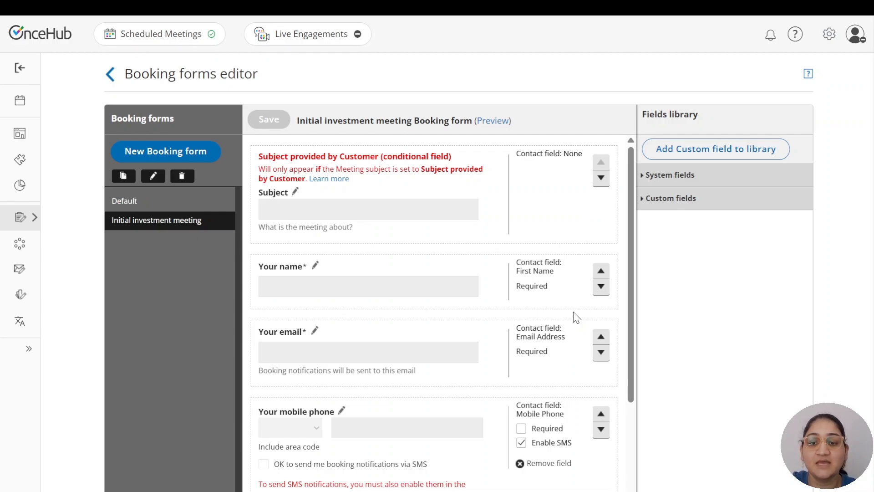
Step: Change the title of the form's Subject field to "What would you like to discuss?" and save the field
{"action": "scroll", "coordinate": [404, 238], "scroll_direction": "down", "scroll_amount": 3}
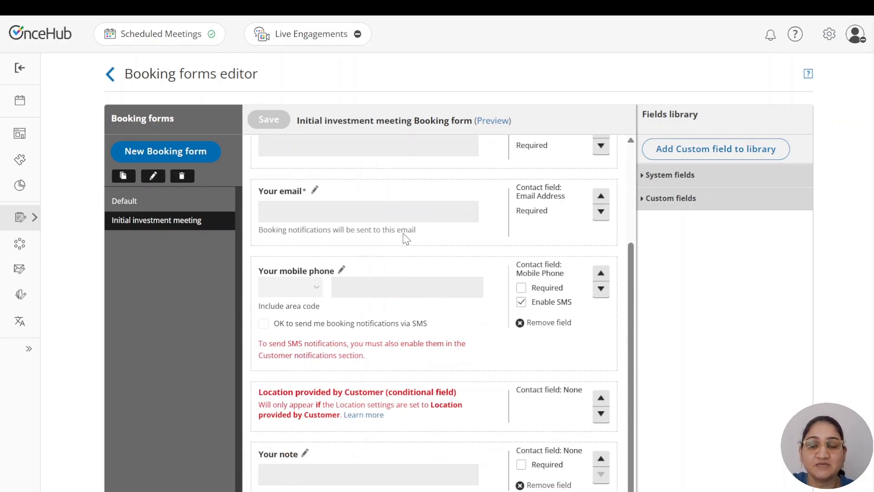
{"action": "scroll", "coordinate": [404, 237], "scroll_direction": "up", "scroll_amount": 3}
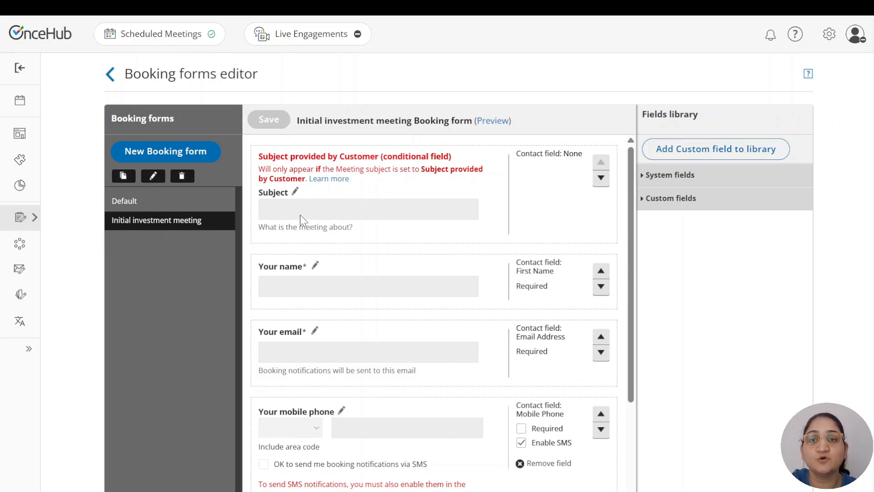
{"action": "left_click_drag", "start_coordinate": [260, 193], "coordinate": [292, 195]}
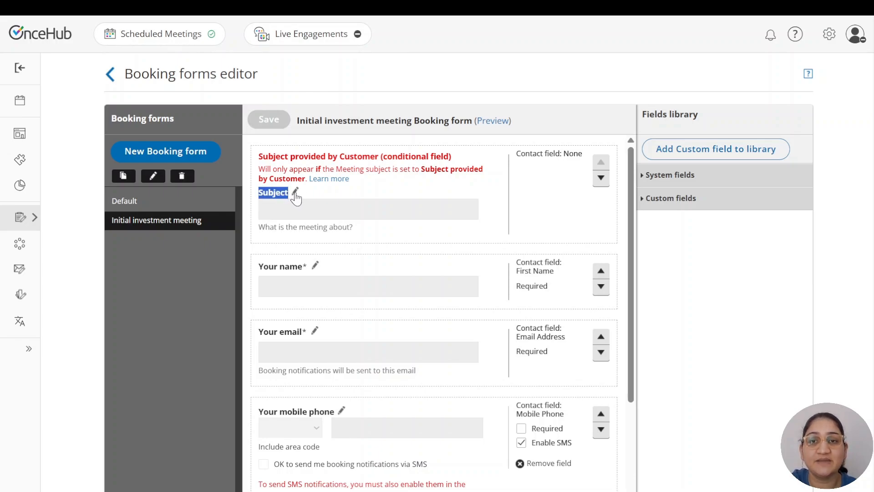
{"action": "left_click", "coordinate": [295, 192]}
{"action": "left_click_drag", "start_coordinate": [325, 192], "coordinate": [259, 185]}
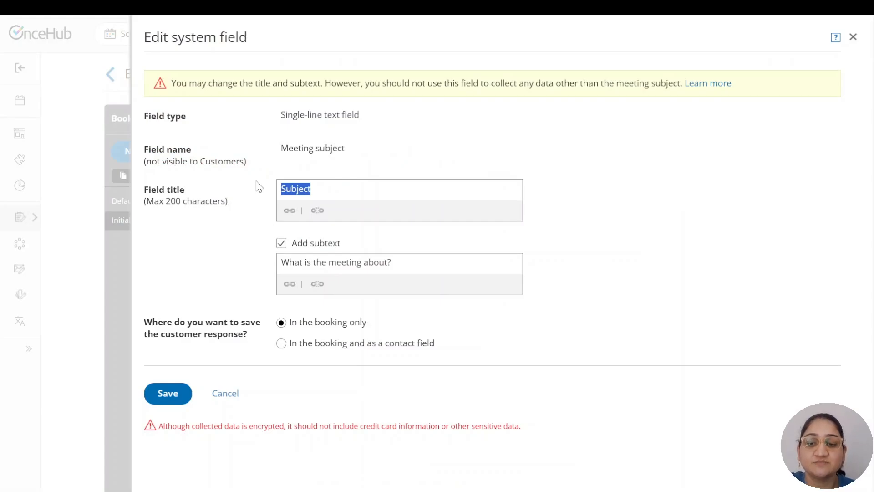
{"action": "type", "text": "What wou"}
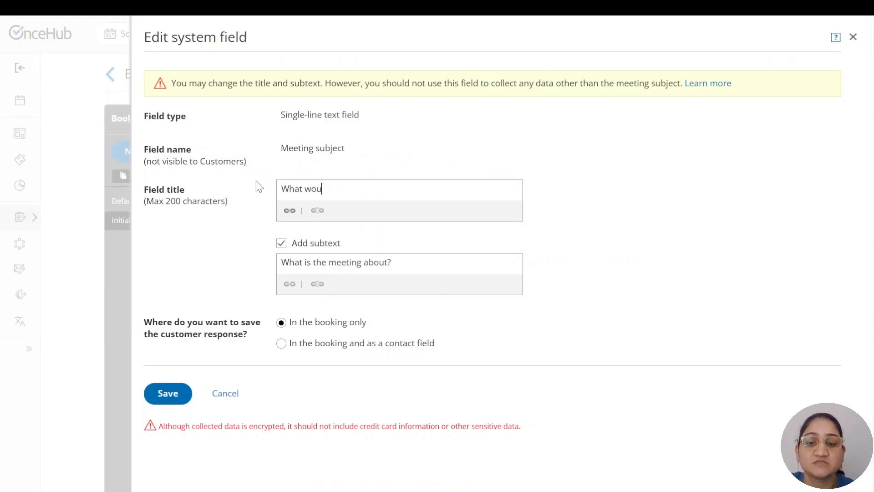
{"action": "type", "text": "ld you like t"}
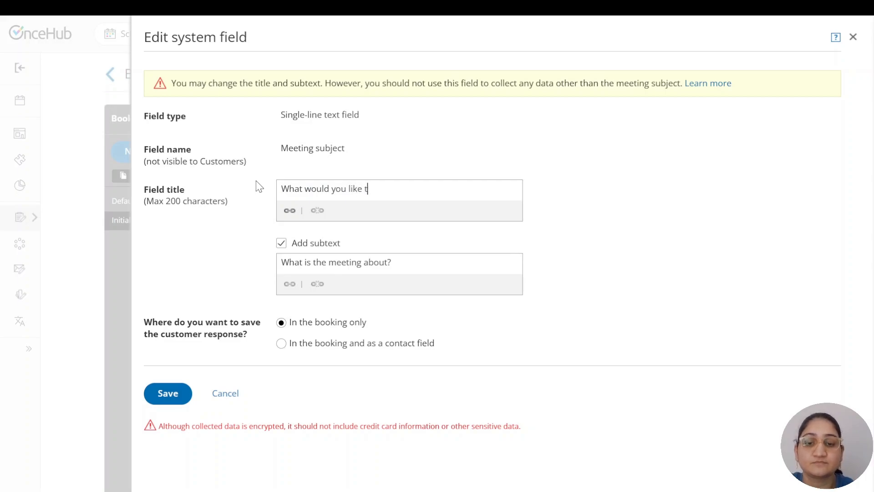
{"action": "type", "text": "o discuss?"}
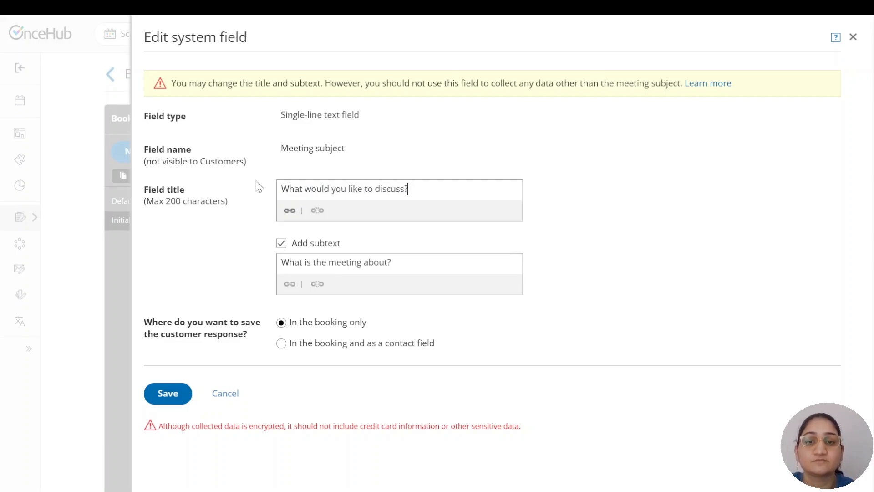
{"action": "left_click", "coordinate": [164, 400]}
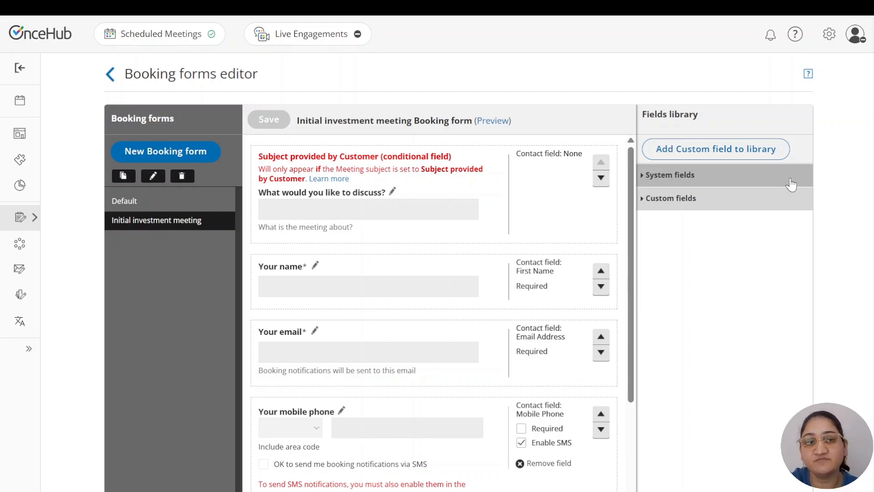
Step: Add the Country dropdown from the custom fields library to the Initial investment meeting form and save the form
{"action": "left_click", "coordinate": [769, 182]}
{"action": "scroll", "coordinate": [749, 324], "scroll_direction": "down", "scroll_amount": 5}
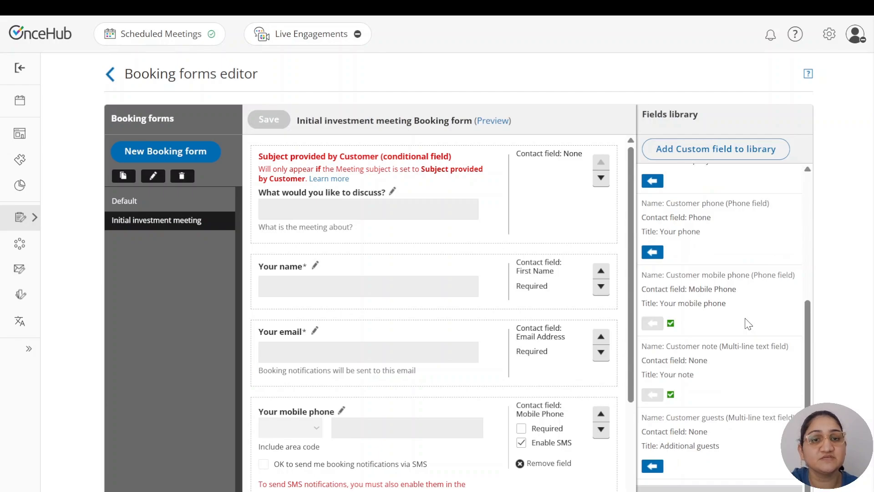
{"action": "scroll", "coordinate": [685, 464], "scroll_direction": "down", "scroll_amount": 5}
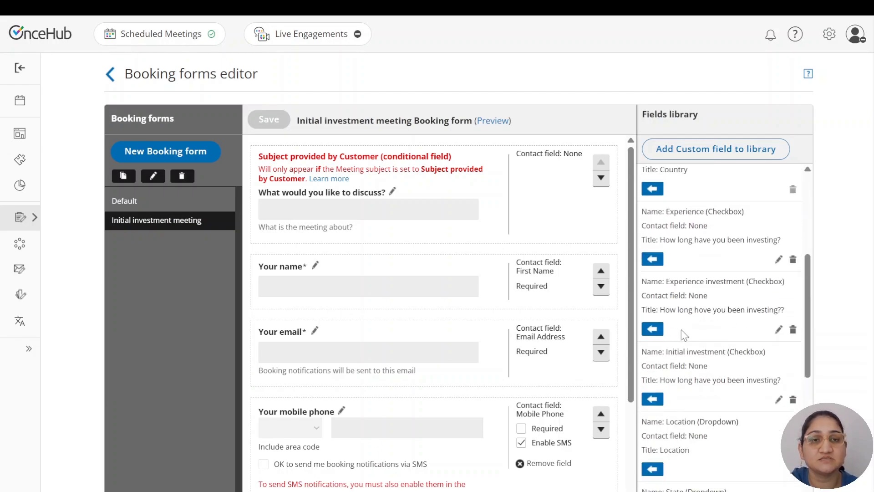
{"action": "scroll", "coordinate": [684, 335], "scroll_direction": "down", "scroll_amount": 5}
{"action": "scroll", "coordinate": [685, 335], "scroll_direction": "up", "scroll_amount": 10}
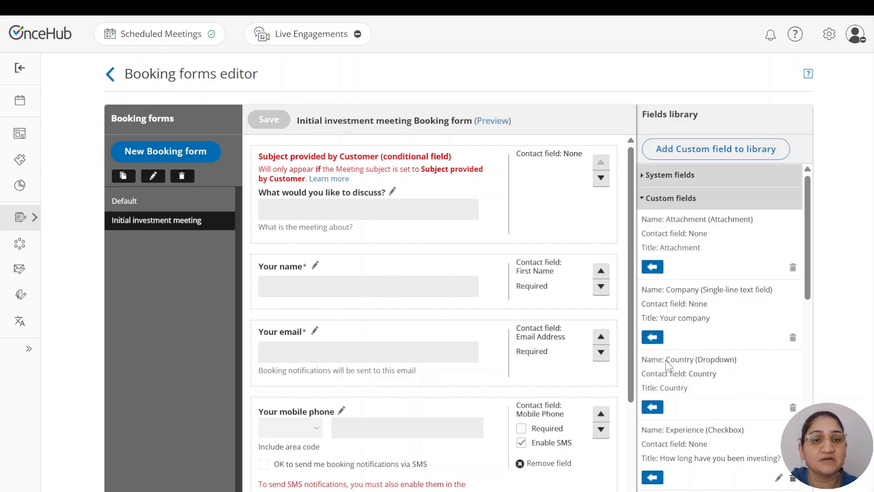
{"action": "left_click_drag", "start_coordinate": [666, 361], "coordinate": [696, 364]}
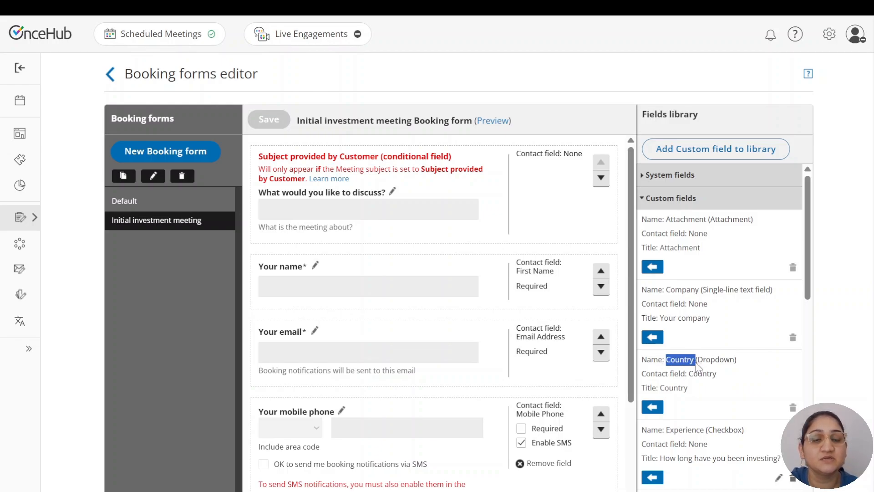
{"action": "left_click", "coordinate": [652, 407]}
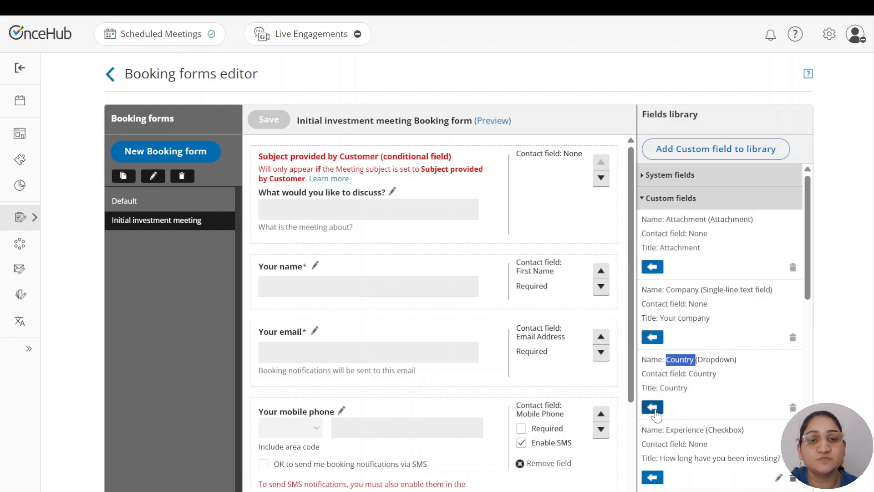
{"action": "scroll", "coordinate": [457, 411], "scroll_direction": "down", "scroll_amount": 5}
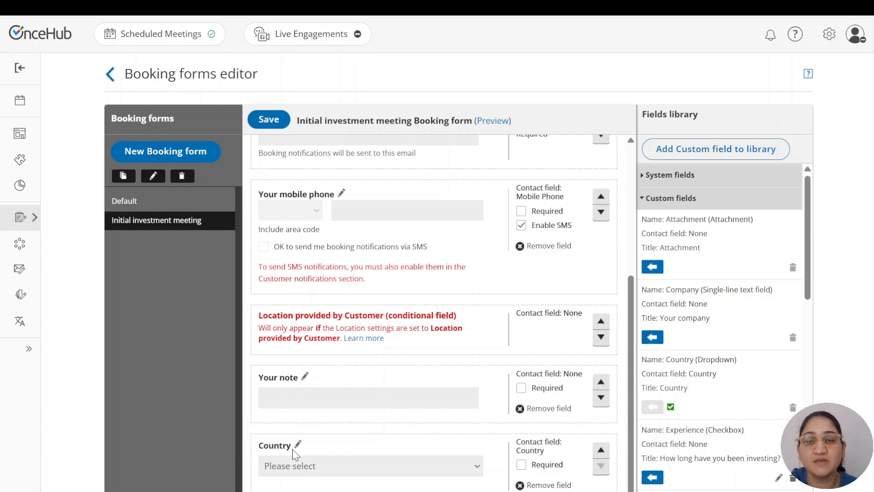
{"action": "left_click", "coordinate": [277, 121]}
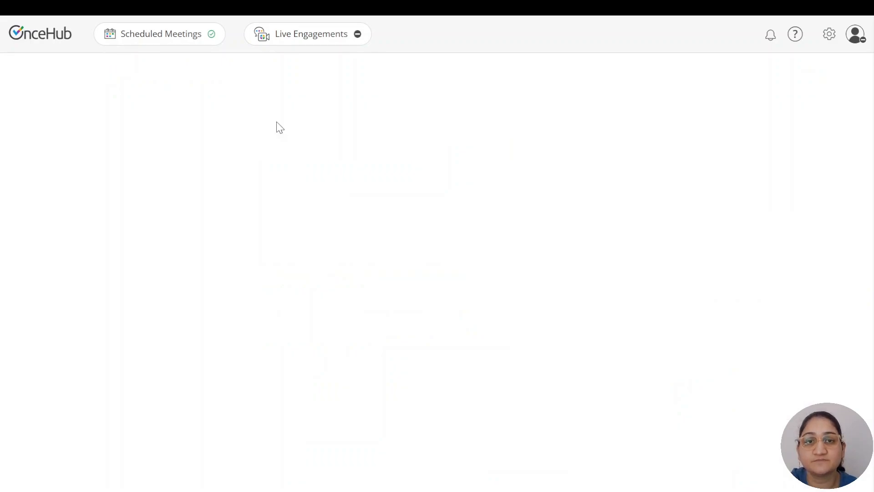
{"action": "left_click", "coordinate": [570, 301]}
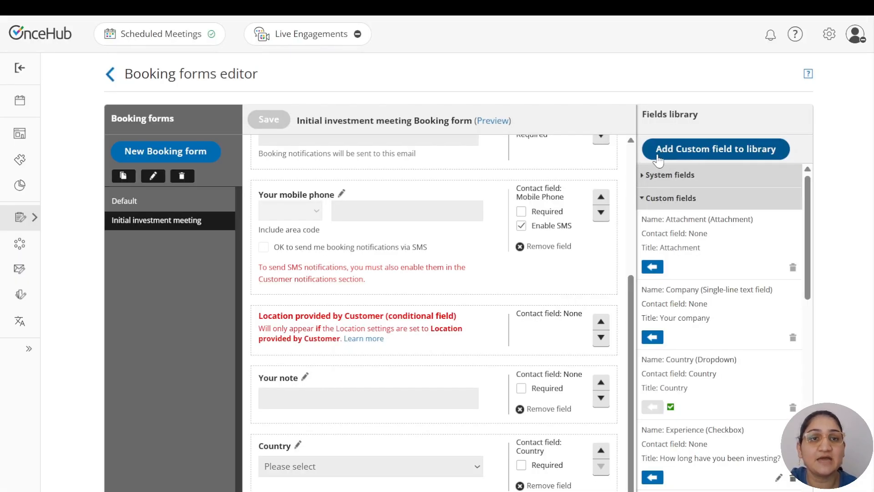
Step: Start a new custom field for the library with field type Checkbox and field name "Investment exp"
{"action": "left_click", "coordinate": [752, 157]}
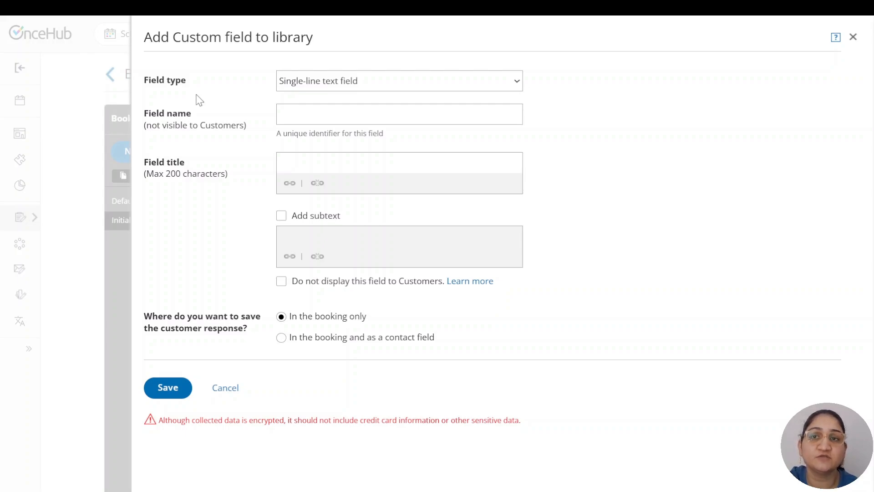
{"action": "left_click", "coordinate": [334, 88]}
{"action": "left_click", "coordinate": [331, 156]}
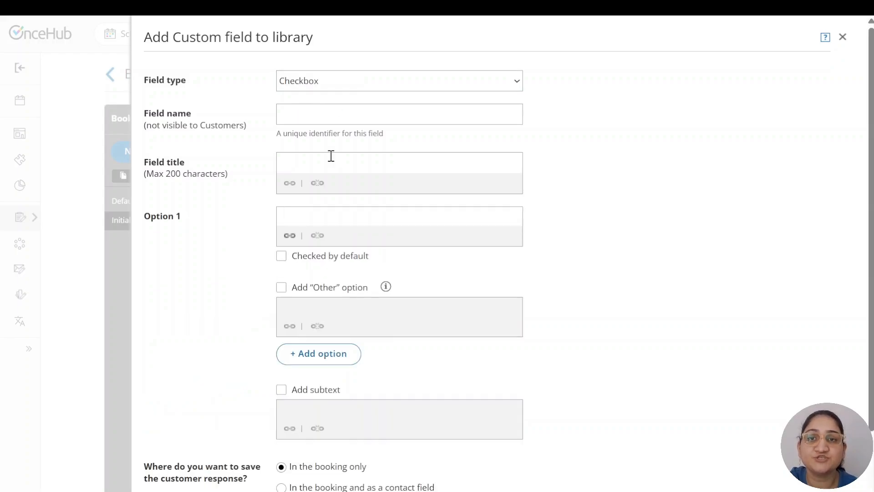
{"action": "left_click", "coordinate": [319, 113]}
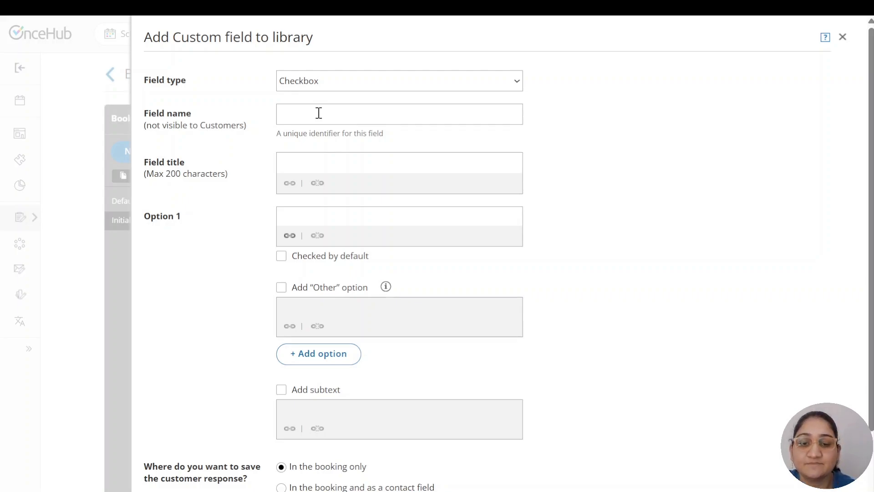
{"action": "type", "text": "Inves"}
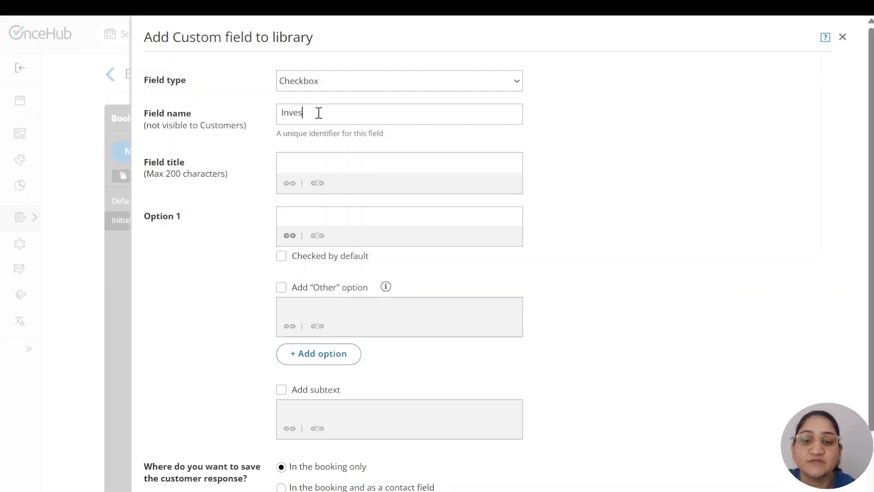
{"action": "type", "text": "tment exp"}
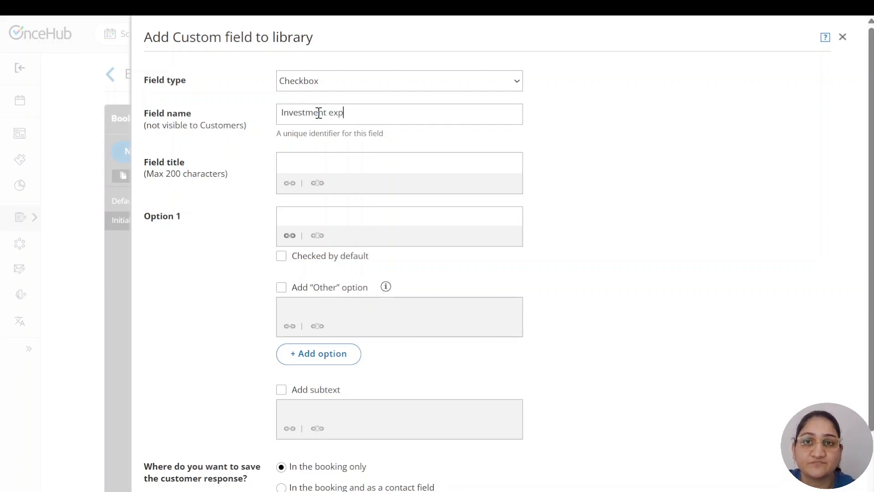
{"action": "left_click_drag", "start_coordinate": [144, 113], "coordinate": [197, 120]}
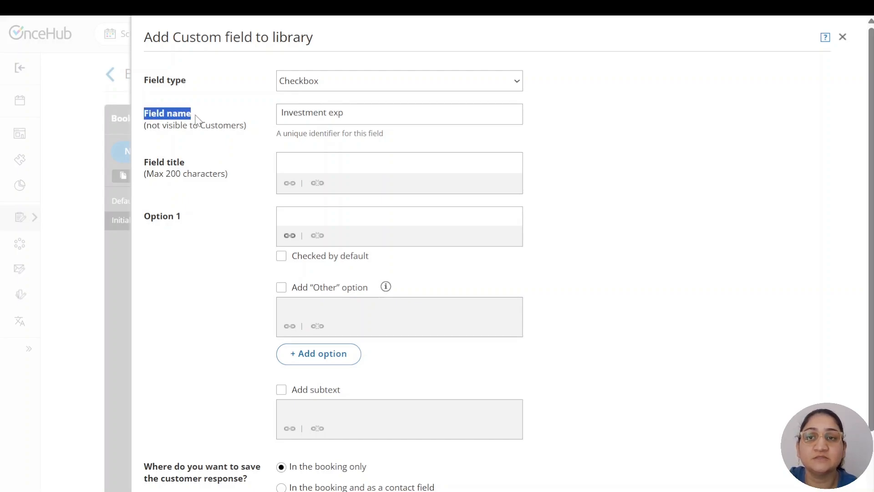
{"action": "left_click", "coordinate": [214, 131]}
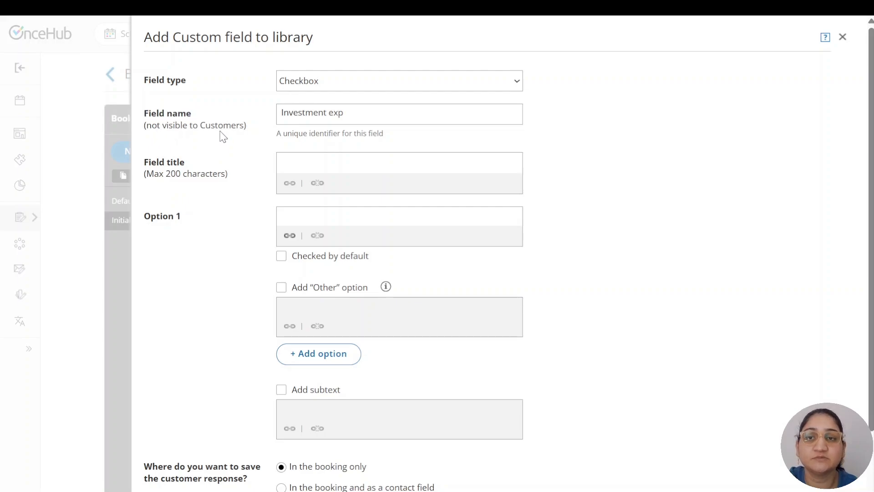
Step: Set the new checkbox field's title to "How long have you been investing for?"
{"action": "left_click_drag", "start_coordinate": [148, 169], "coordinate": [186, 165]}
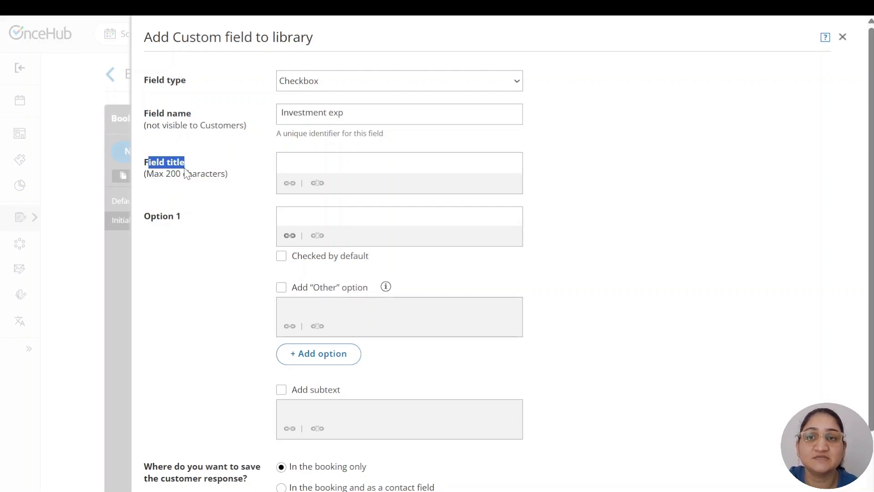
{"action": "left_click", "coordinate": [185, 172]}
{"action": "left_click", "coordinate": [328, 162]}
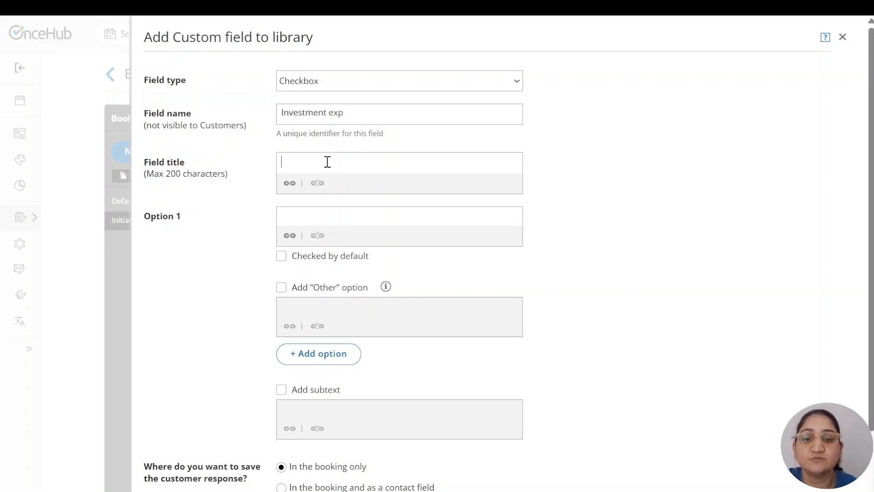
{"action": "type", "text": "Ho"}
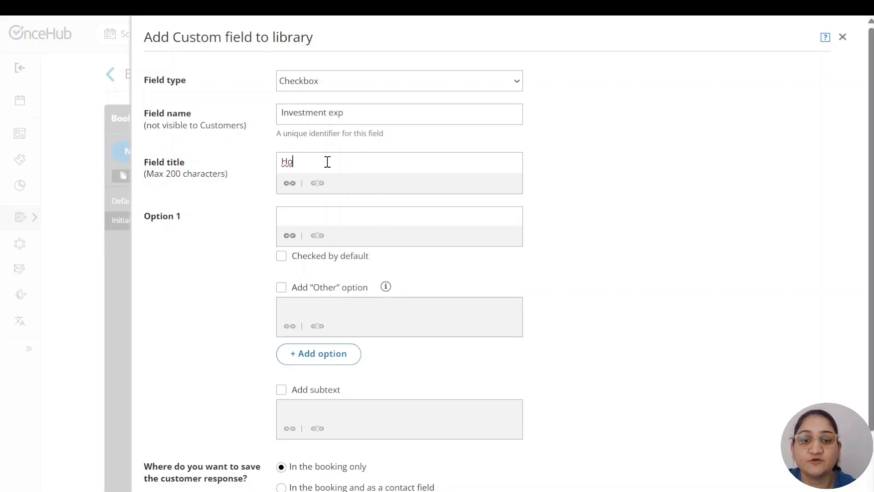
{"action": "type", "text": "w long have "}
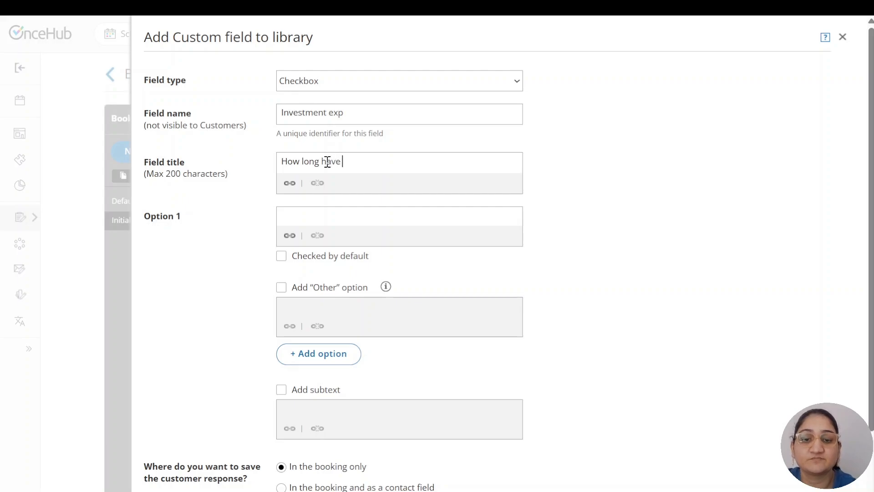
{"action": "type", "text": "you been inv"}
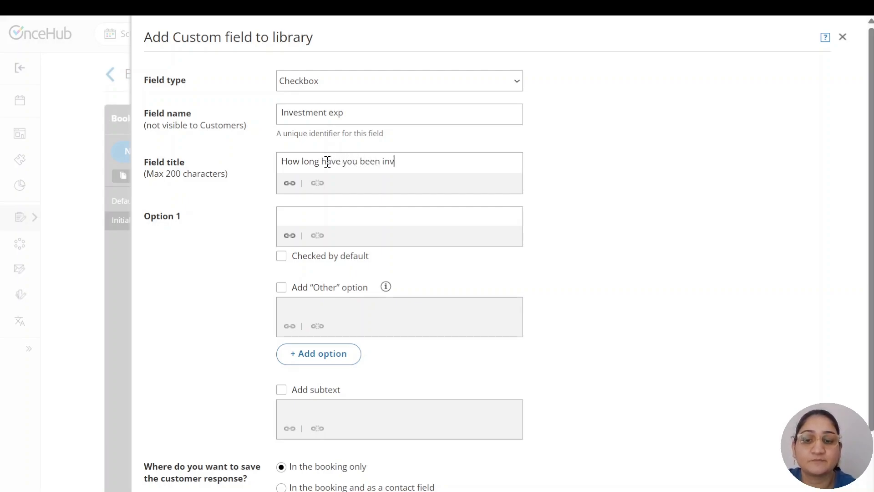
{"action": "type", "text": "esting for"}
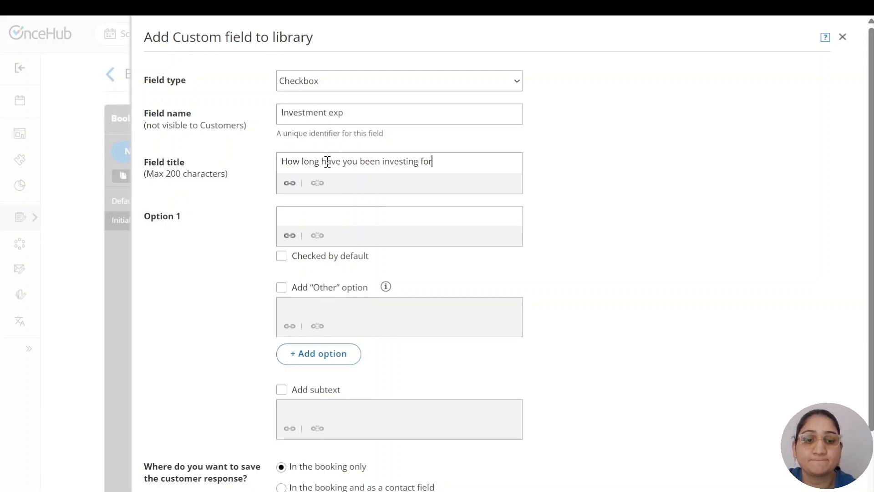
{"action": "type", "text": "?"}
Step: Enter "Less than a year" as the checkbox field's first option and add a second option "1-3 years"
{"action": "left_click", "coordinate": [312, 214]}
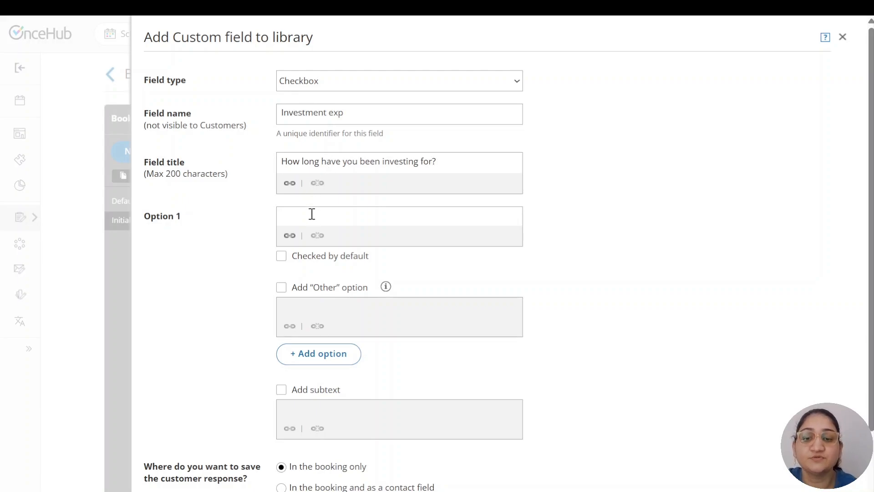
{"action": "type", "text": "Less tha"}
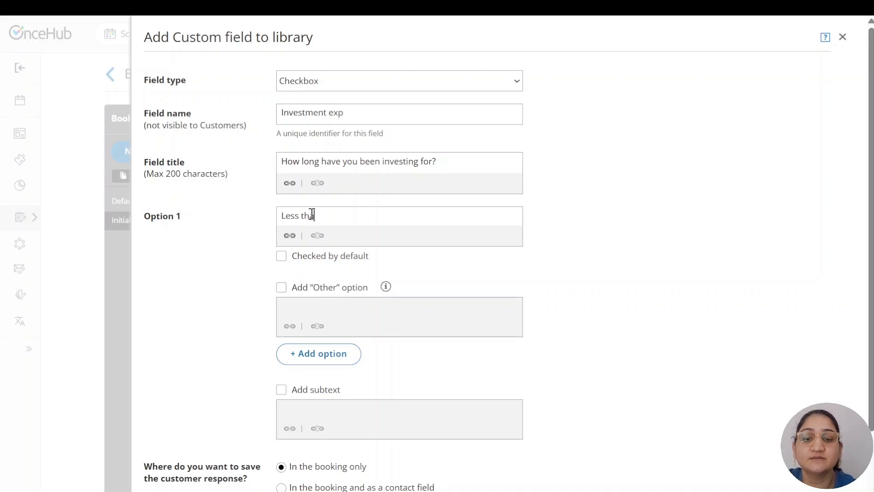
{"action": "type", "text": "n a "}
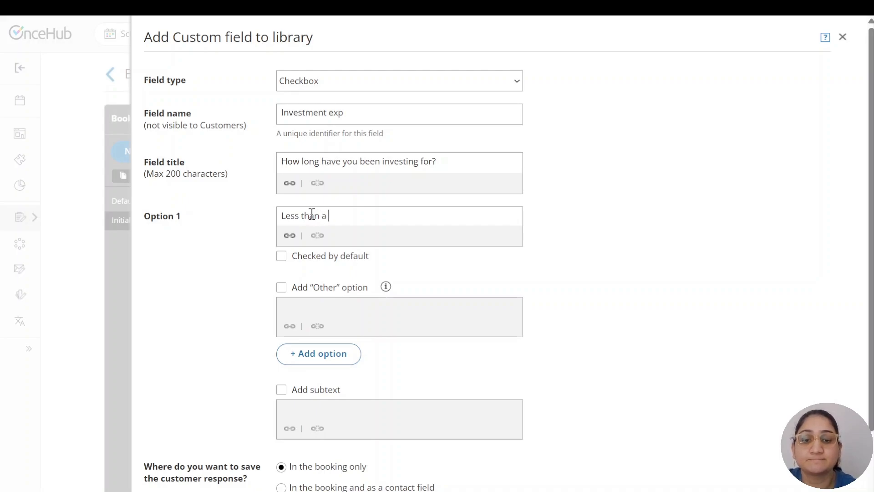
{"action": "type", "text": "year"}
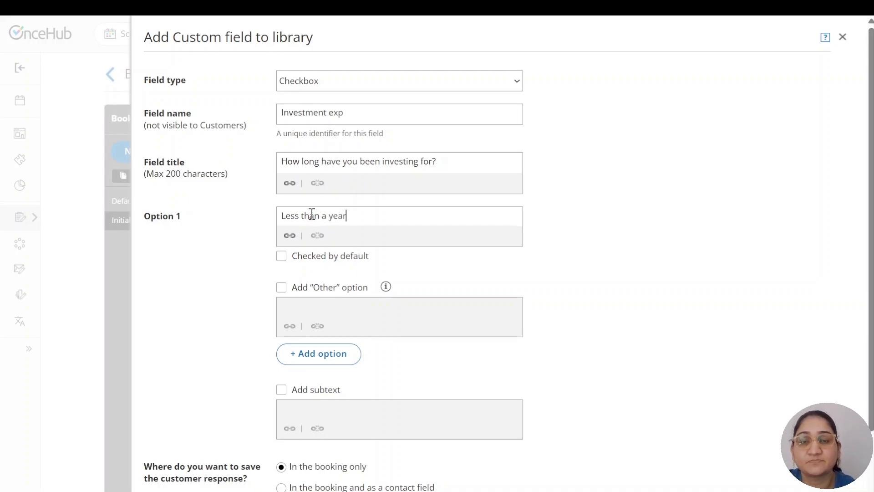
{"action": "left_click", "coordinate": [309, 357]}
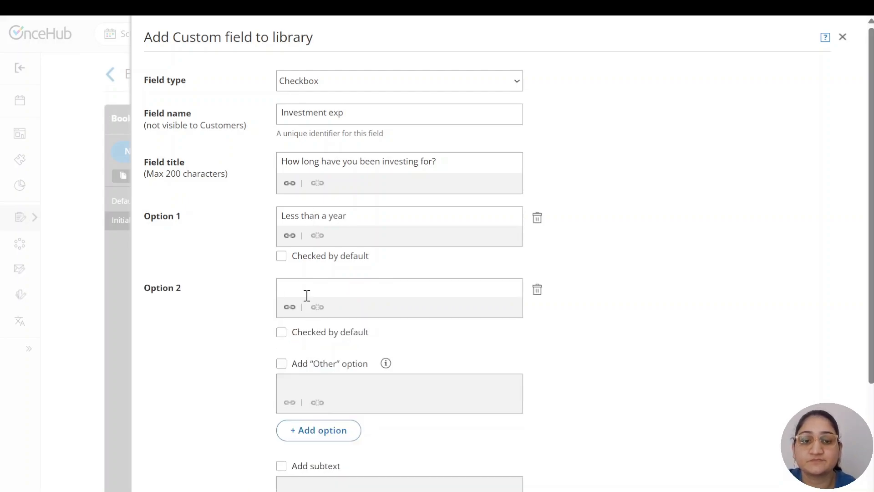
{"action": "left_click", "coordinate": [307, 295]}
{"action": "type", "text": "1-3 yar"}
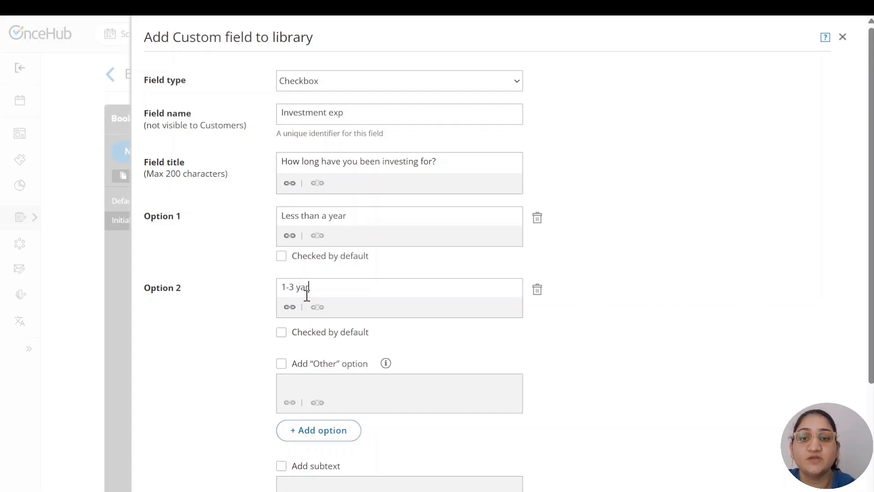
{"action": "type", "text": "s"}
{"action": "left_click", "coordinate": [300, 287]}
{"action": "type", "text": "e"}
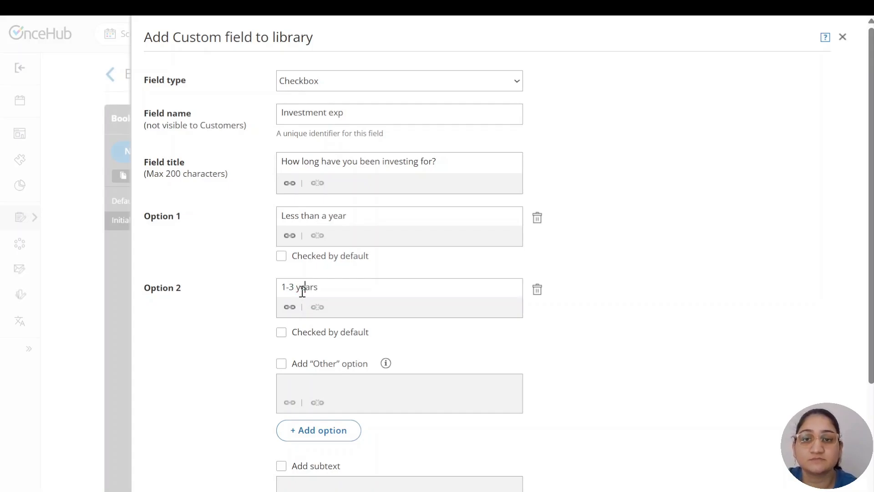
Step: Add the options "3-5 years" and "More than 5 years" to the checkbox field and save it to the library
{"action": "left_click", "coordinate": [305, 435]}
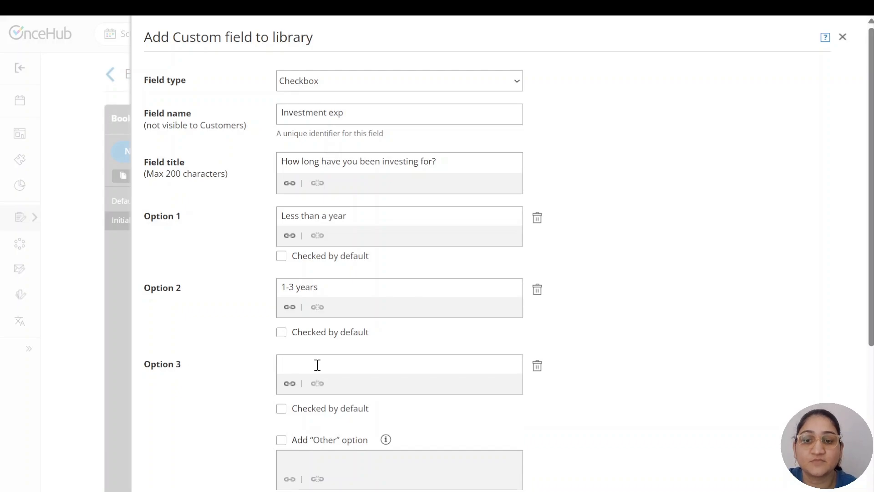
{"action": "type", "text": "3-5 years"}
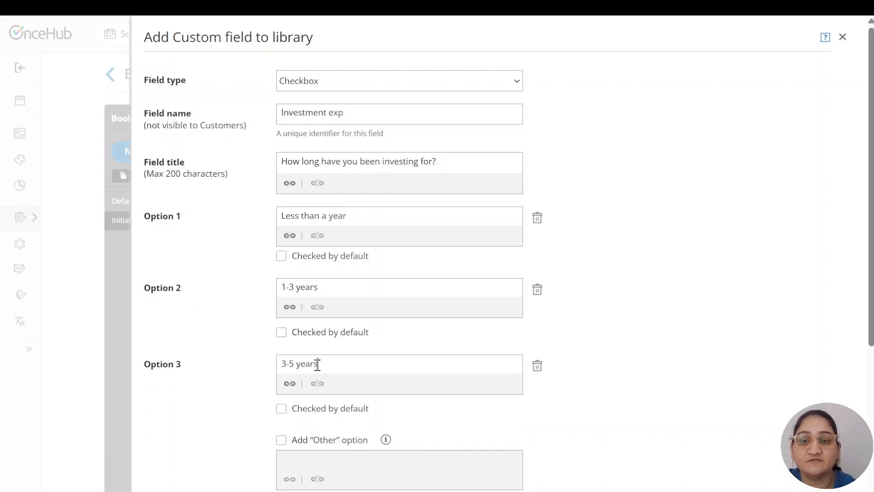
{"action": "scroll", "coordinate": [317, 365], "scroll_direction": "down", "scroll_amount": 3}
{"action": "left_click", "coordinate": [317, 359]}
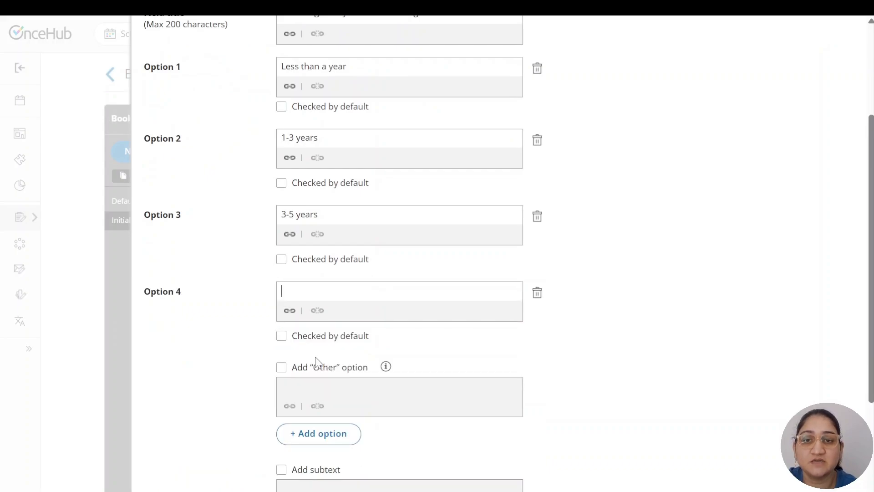
{"action": "type", "text": "Mor"}
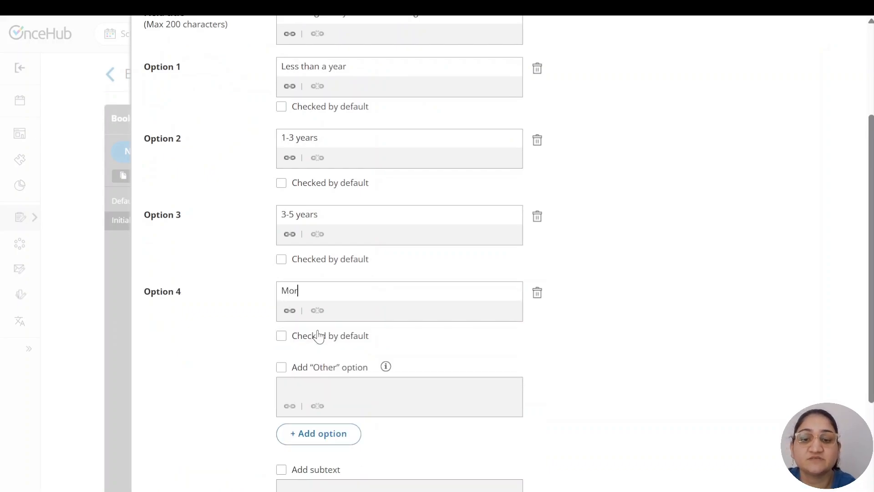
{"action": "type", "text": "e than 5 years"}
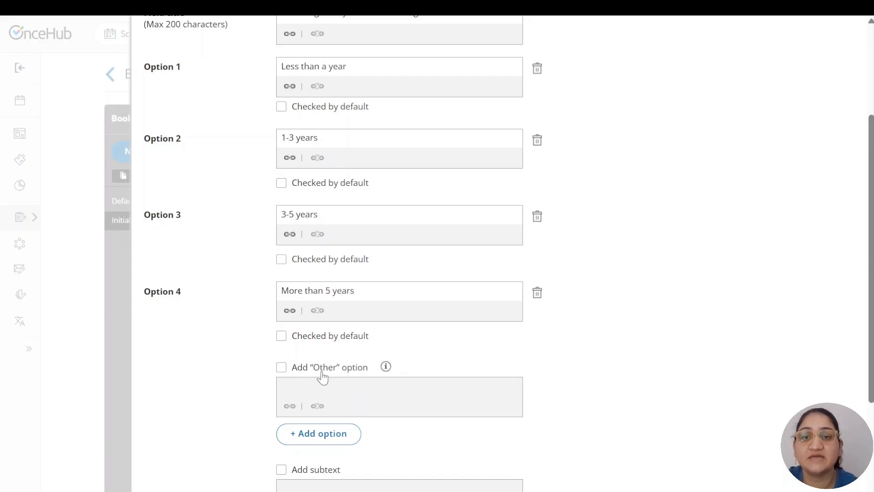
{"action": "scroll", "coordinate": [324, 392], "scroll_direction": "down", "scroll_amount": 3}
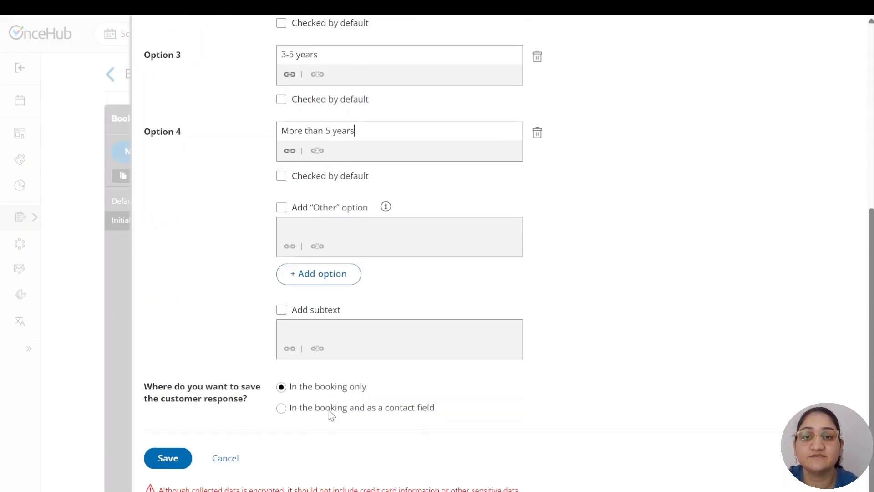
{"action": "left_click", "coordinate": [181, 461]}
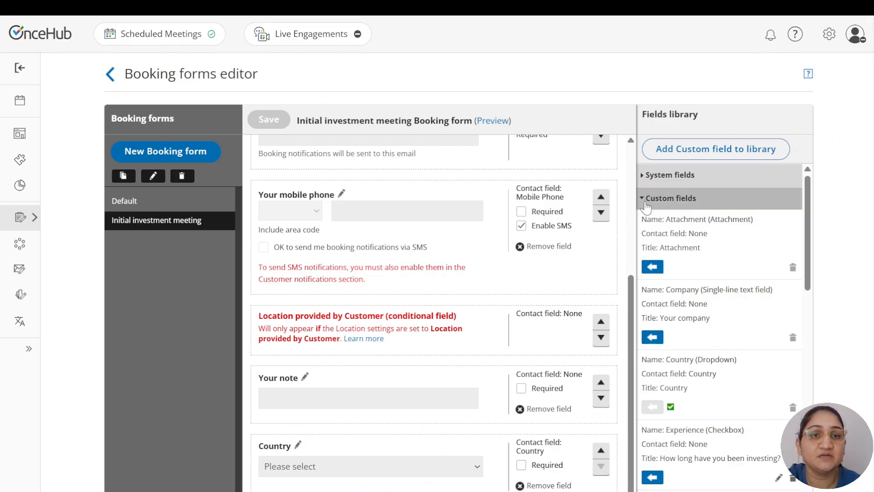
Step: Add the Investment exp checkbox from the custom fields library to the Initial investment meeting form and save the form
{"action": "scroll", "coordinate": [705, 419], "scroll_direction": "down", "scroll_amount": 4}
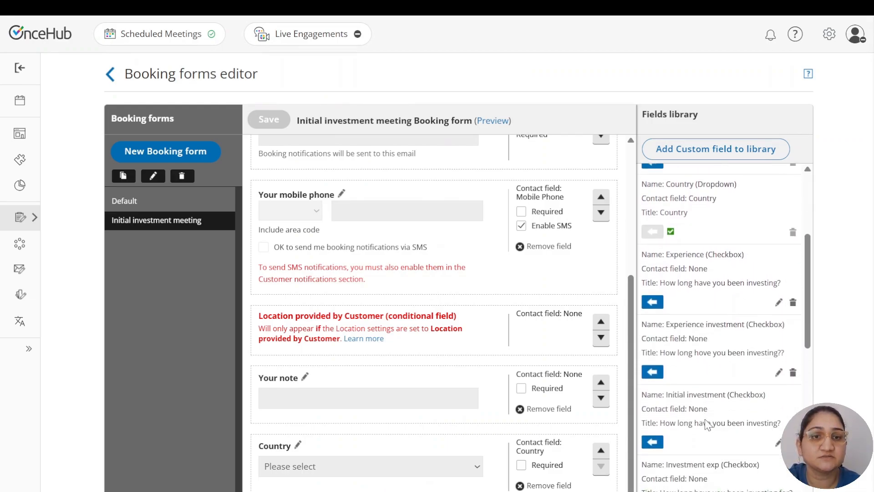
{"action": "scroll", "coordinate": [707, 424], "scroll_direction": "down", "scroll_amount": 3}
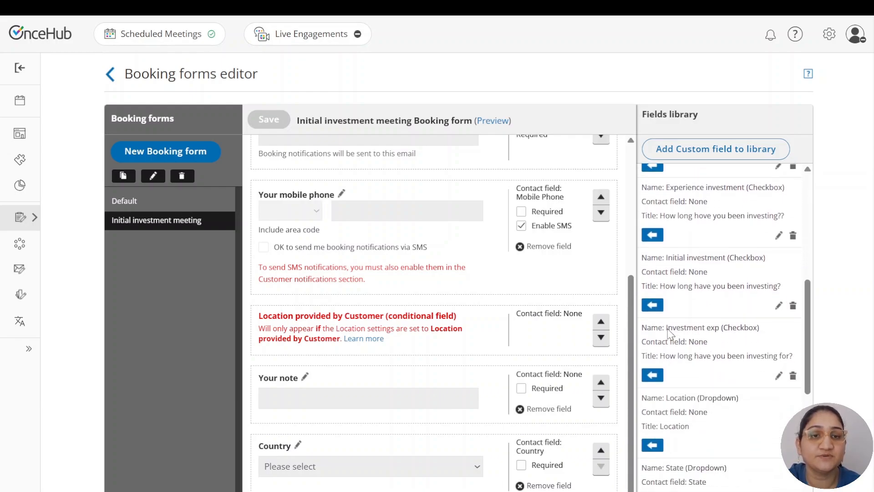
{"action": "left_click_drag", "start_coordinate": [666, 328], "coordinate": [720, 336]}
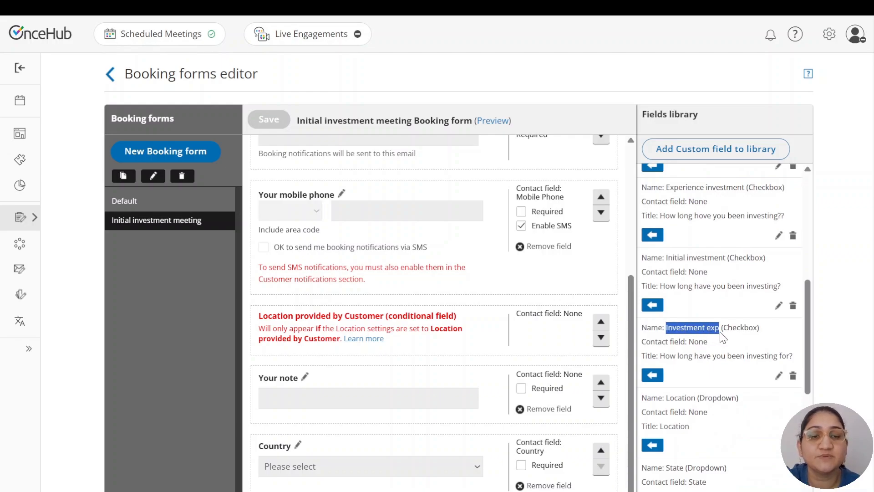
{"action": "left_click", "coordinate": [654, 376]}
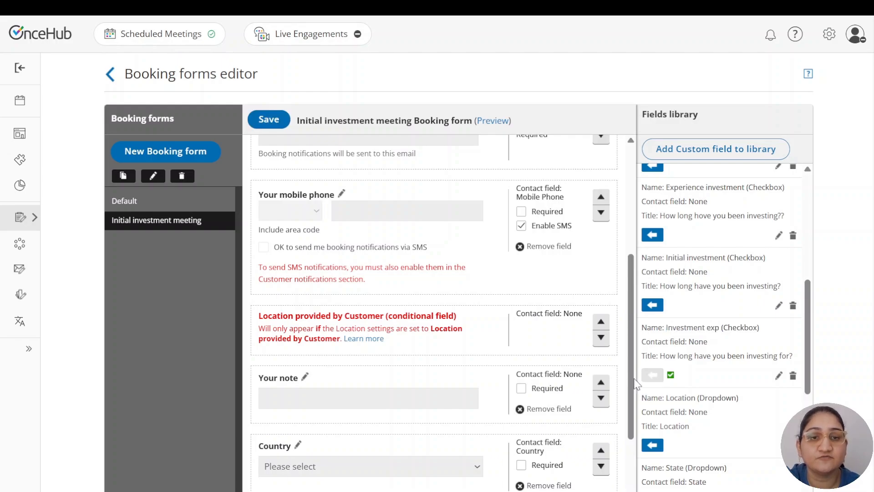
{"action": "scroll", "coordinate": [503, 398], "scroll_direction": "down", "scroll_amount": 3}
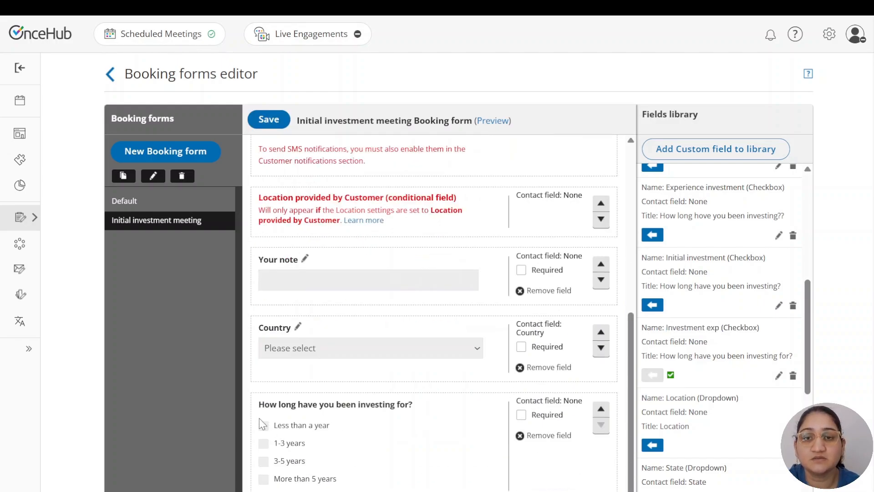
{"action": "left_click", "coordinate": [270, 119]}
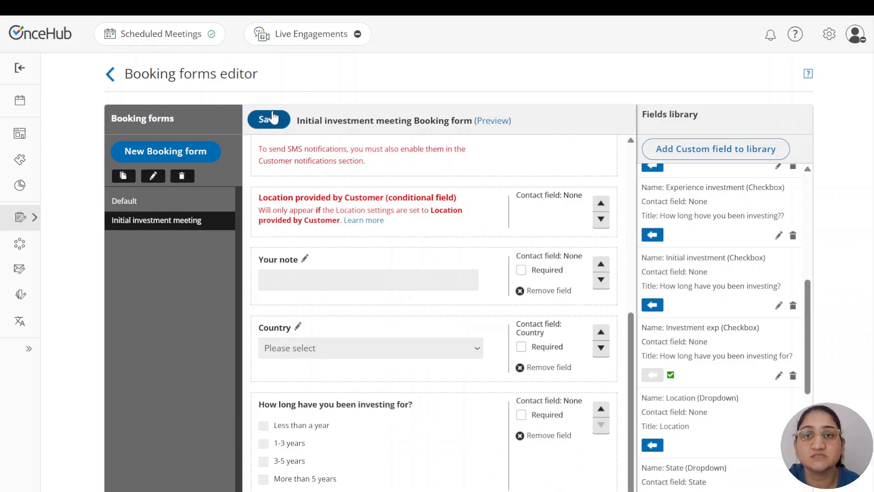
{"action": "left_click", "coordinate": [598, 305]}
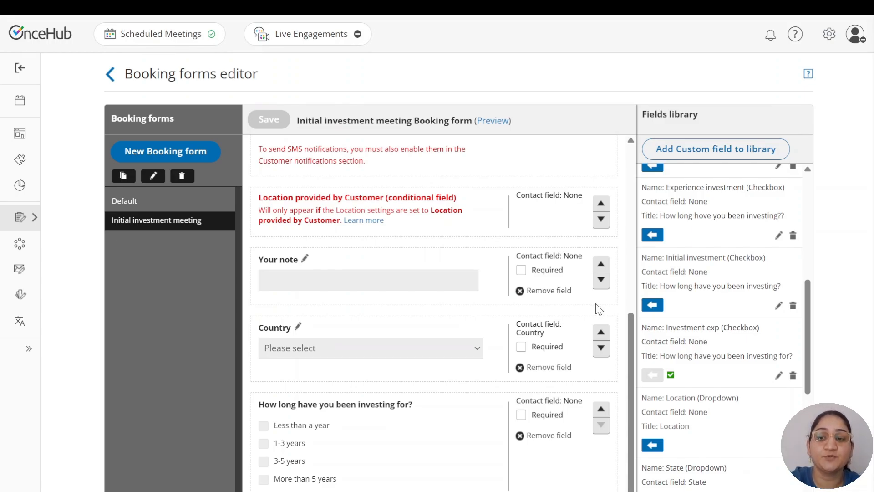
Step: Assign the Initial investment meeting booking form to the Service Type 1 event type and save the change
{"action": "left_click", "coordinate": [24, 104]}
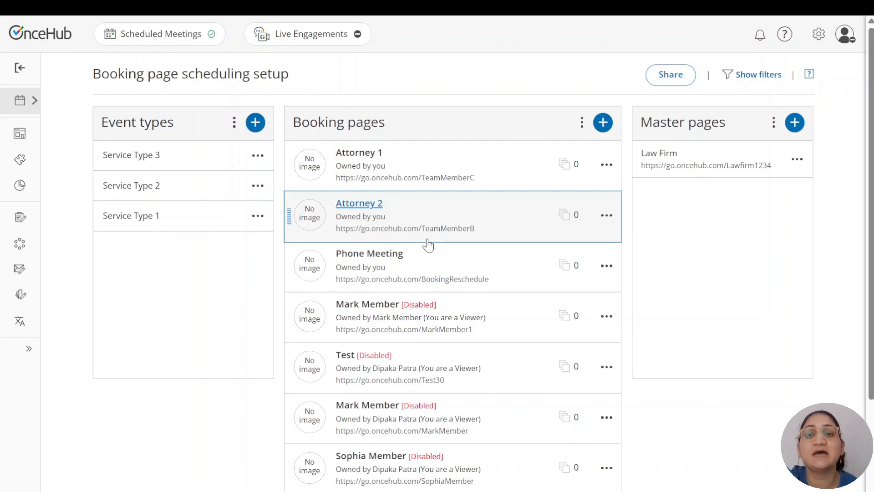
{"action": "left_click", "coordinate": [189, 227]}
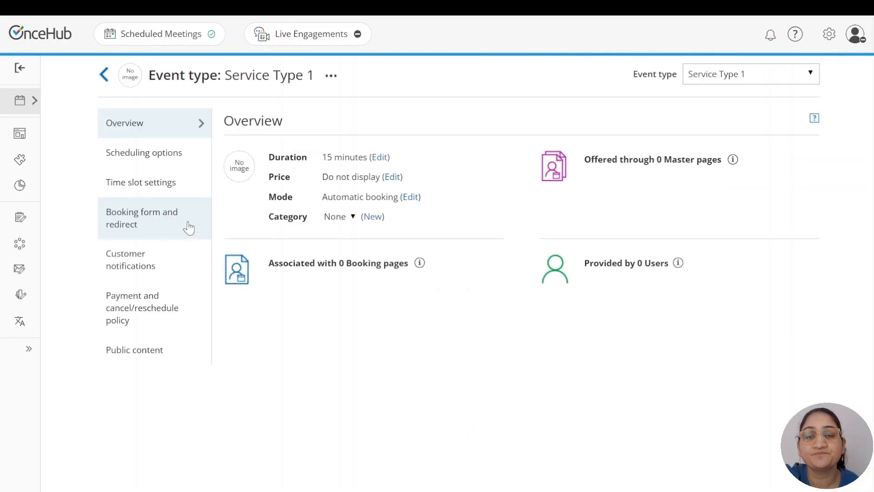
{"action": "left_click", "coordinate": [117, 220]}
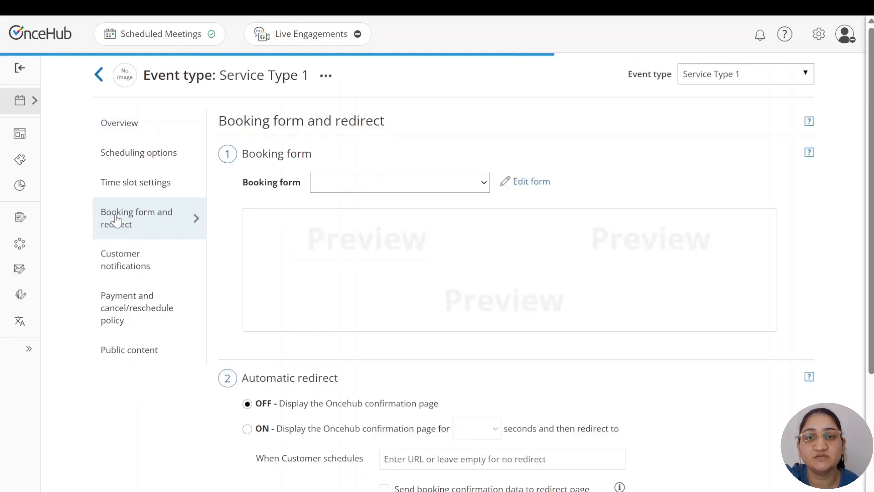
{"action": "left_click", "coordinate": [430, 187]}
{"action": "left_click", "coordinate": [326, 222]}
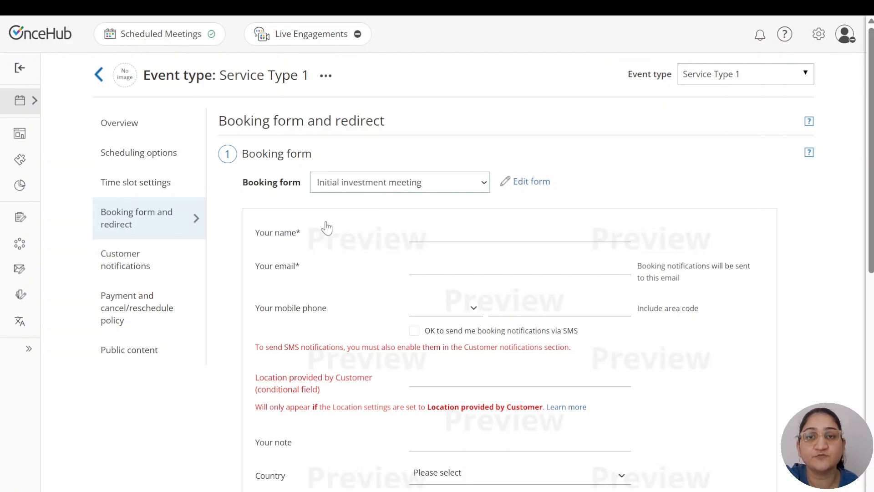
{"action": "scroll", "coordinate": [327, 227], "scroll_direction": "down", "scroll_amount": 15}
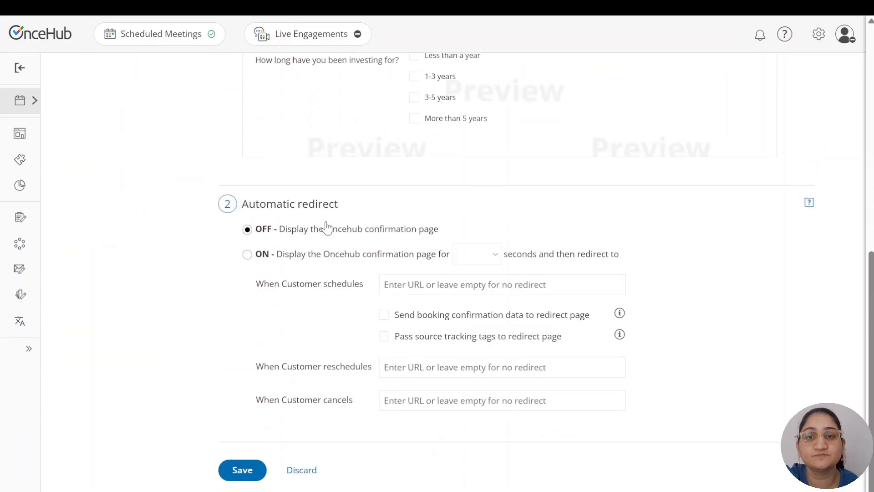
{"action": "left_click", "coordinate": [233, 474]}
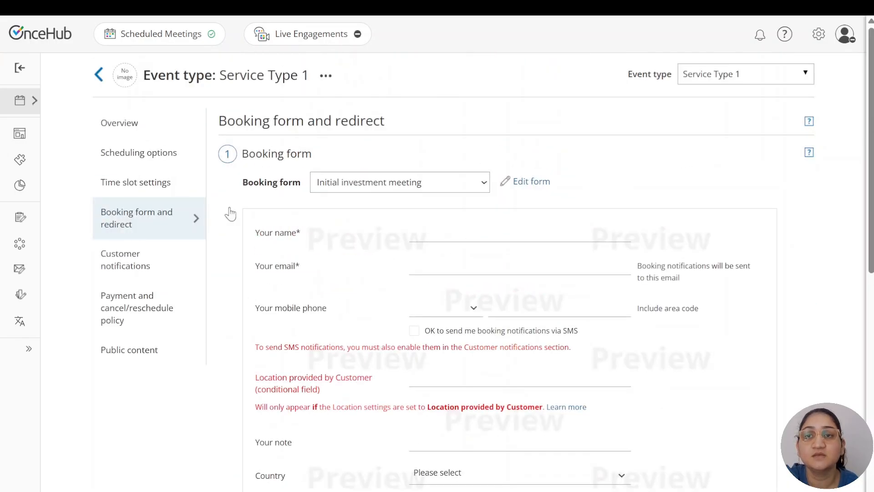
Step: Assign the Initial investment meeting booking form to the Phone Meeting booking page and save the change
{"action": "left_click", "coordinate": [102, 81]}
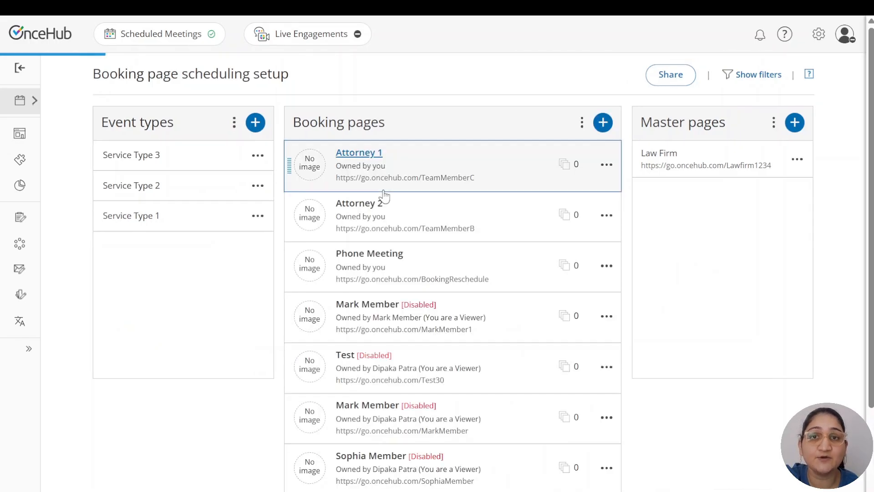
{"action": "left_click", "coordinate": [425, 264]}
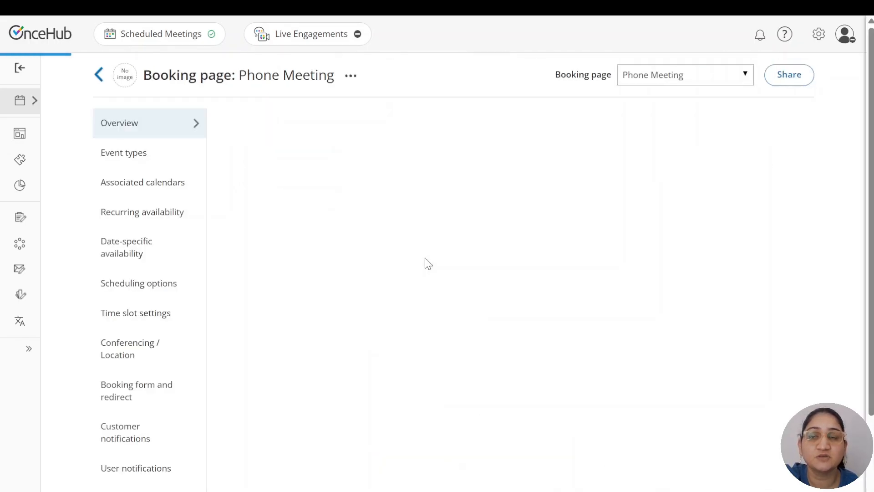
{"action": "left_click", "coordinate": [138, 400]}
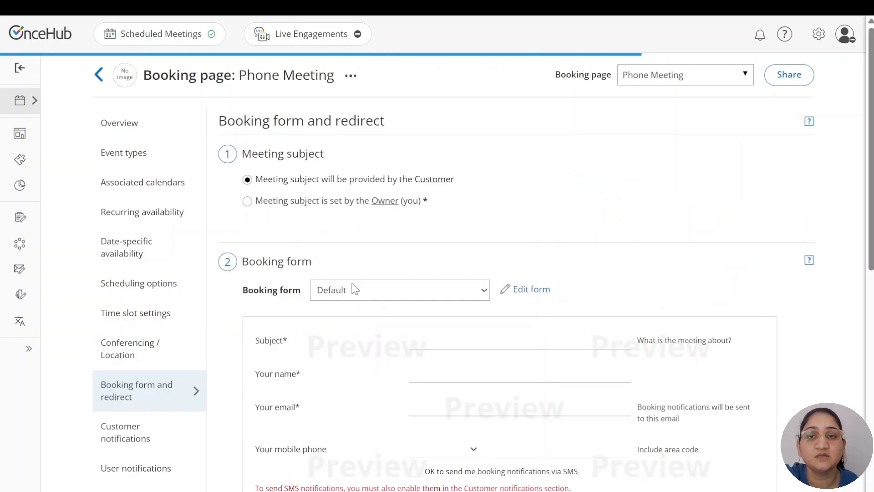
{"action": "left_click", "coordinate": [413, 294]}
{"action": "left_click", "coordinate": [384, 331]}
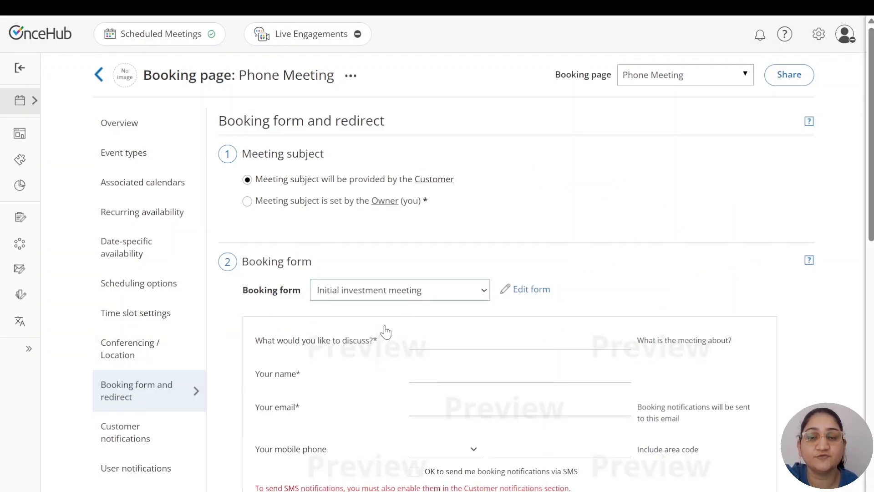
{"action": "scroll", "coordinate": [386, 332], "scroll_direction": "down", "scroll_amount": 10}
{"action": "left_click", "coordinate": [248, 471]}
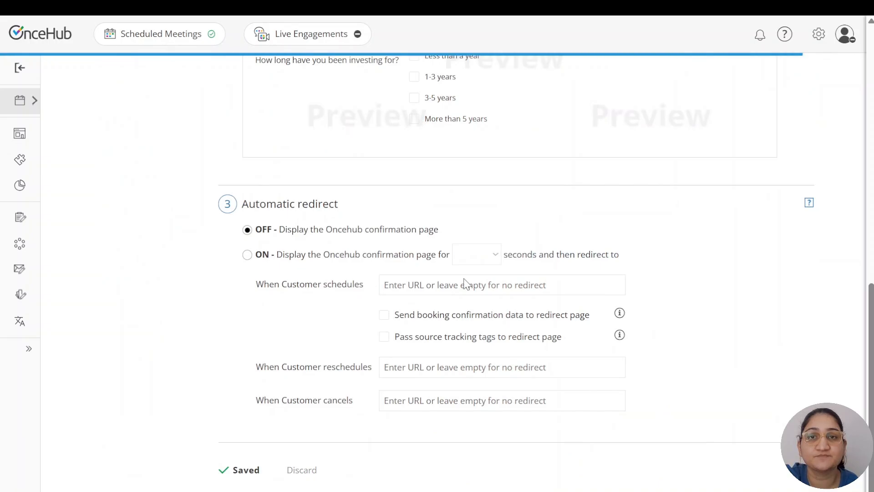